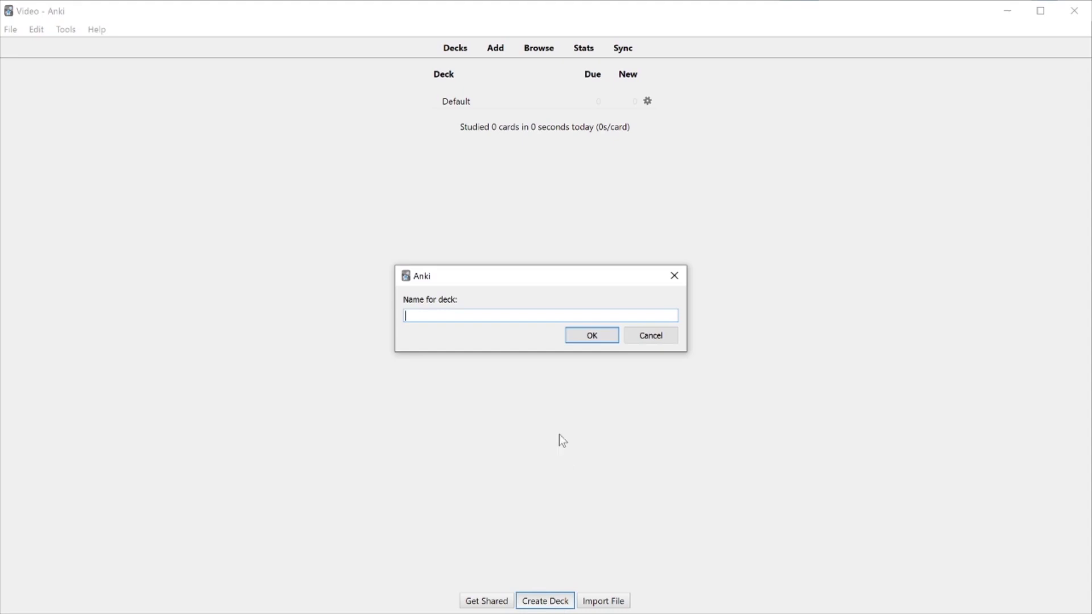
- Create a deck named Japanese and open its options
type("Japanese")
key("Return")
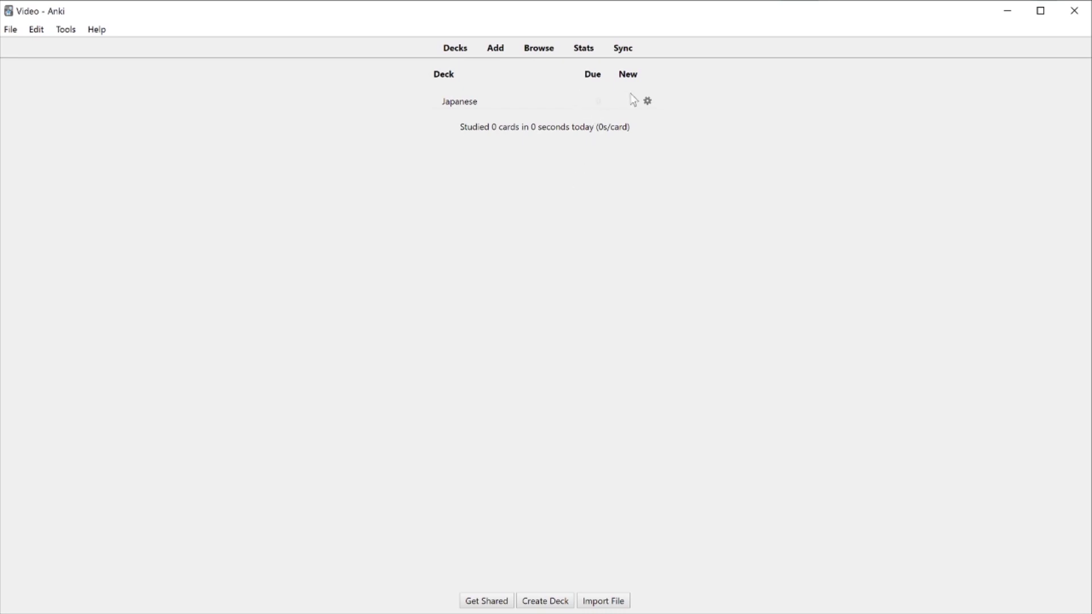
left_click(648, 102)
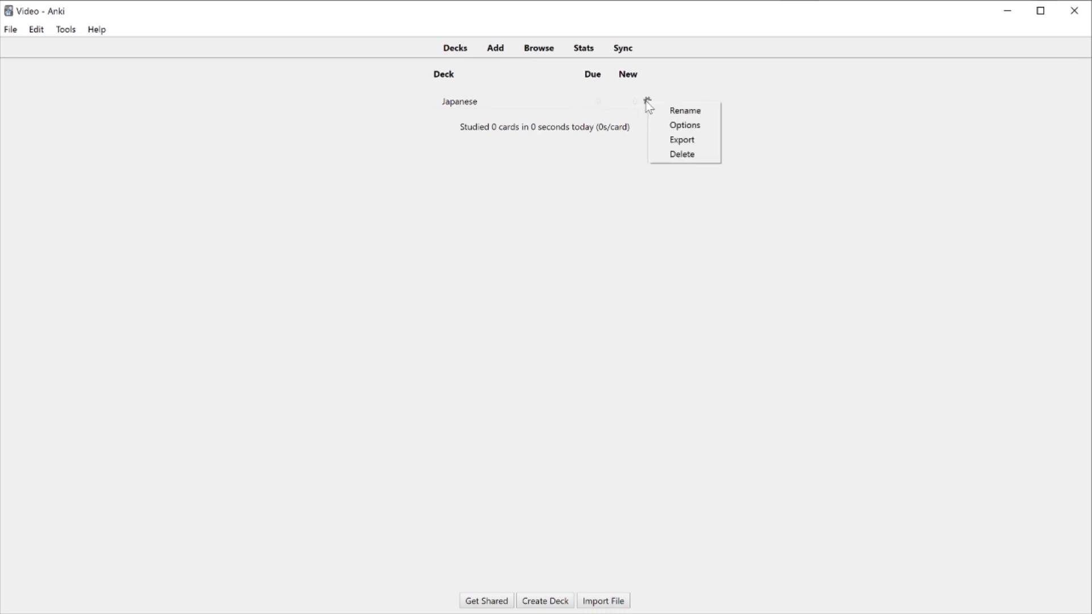
left_click(669, 129)
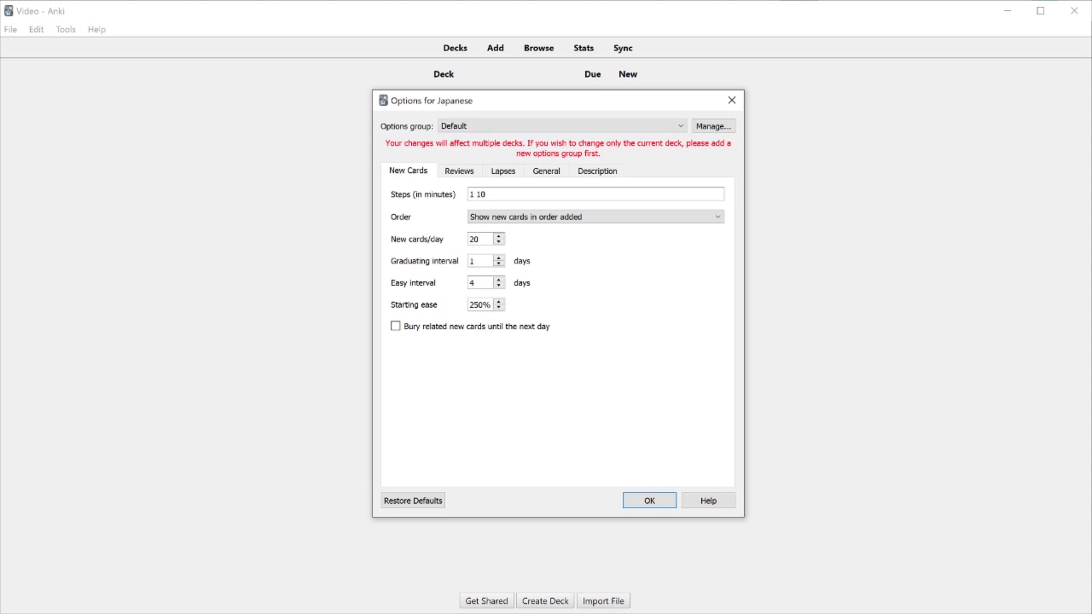
- Set the deck's new cards per day and maximum reviews per day both to 9999
double_click(478, 239)
type("9999")
left_click(459, 171)
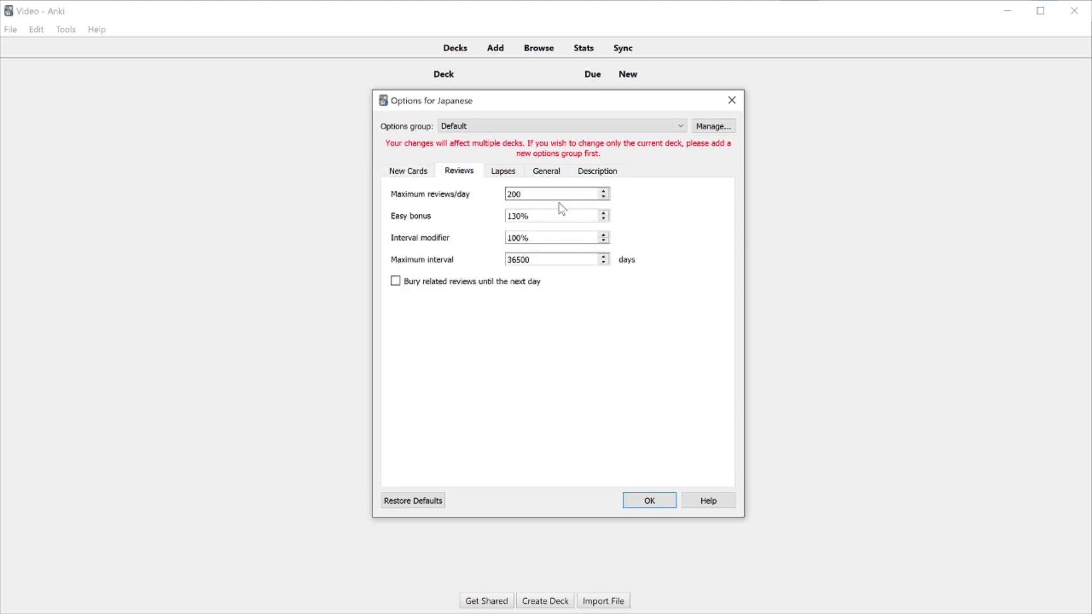
double_click(513, 194)
type("9999")
left_click(415, 172)
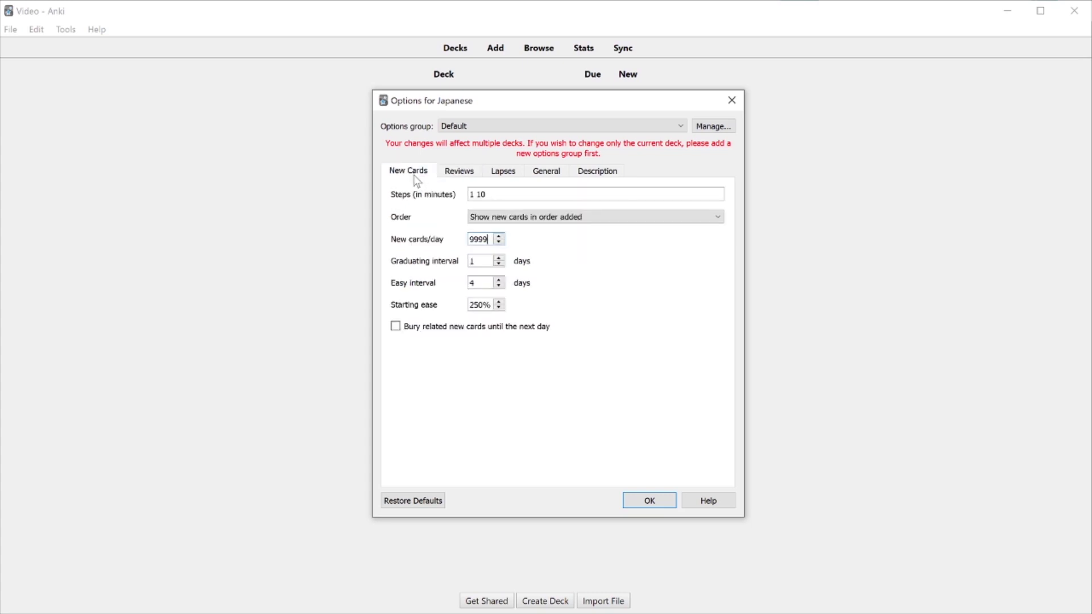
left_click(449, 173)
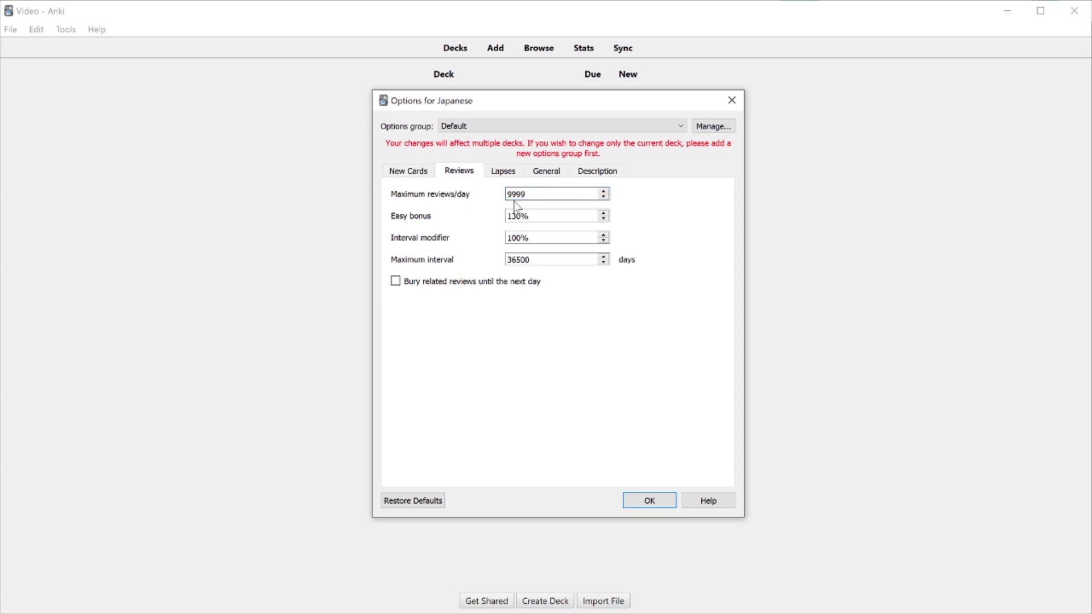
left_click(408, 173)
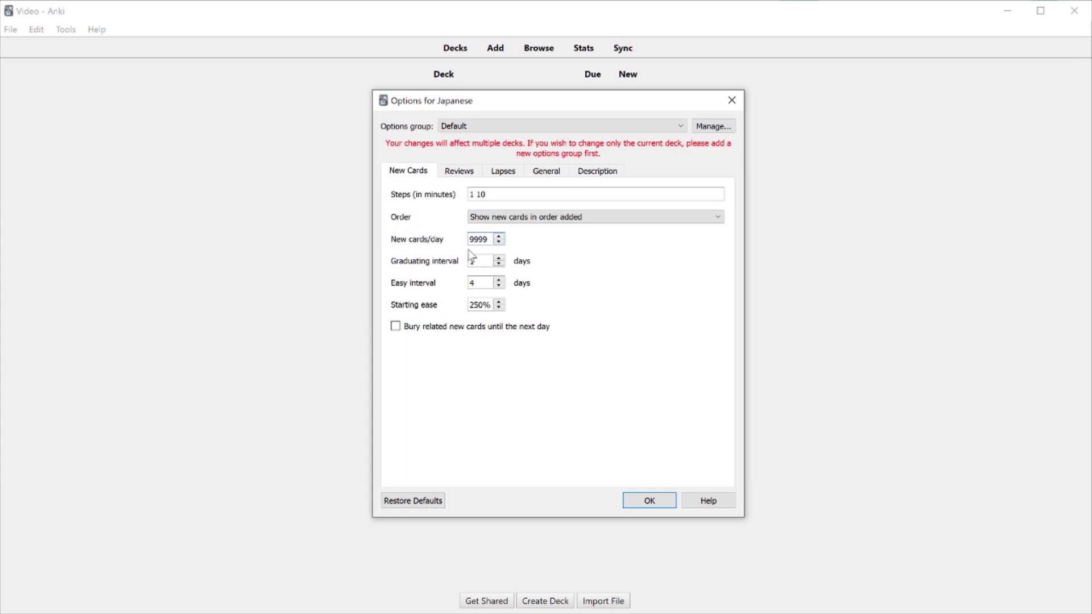
left_click(471, 171)
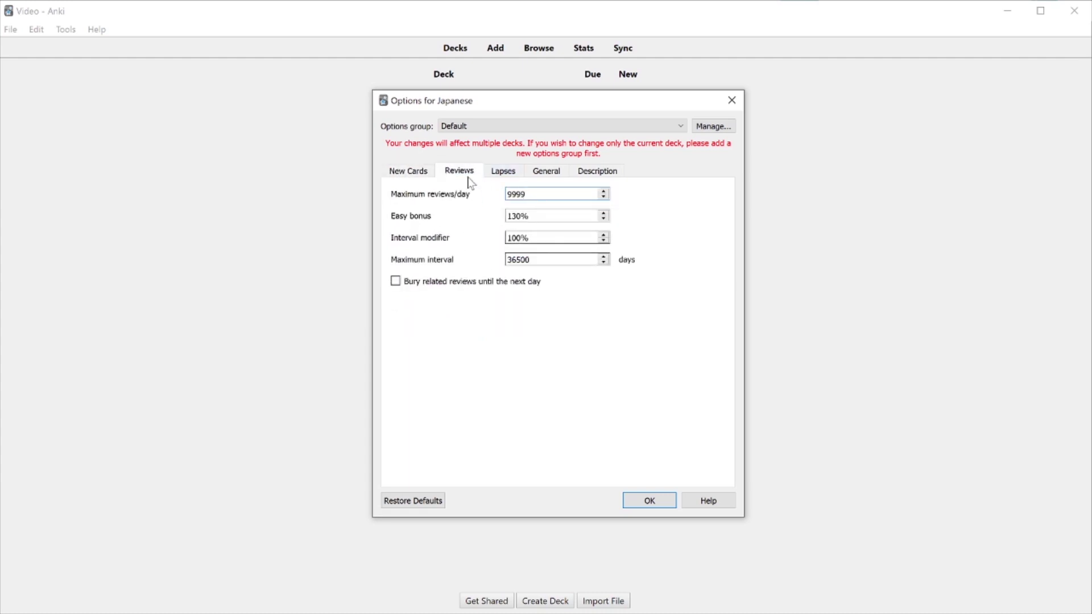
left_click(417, 176)
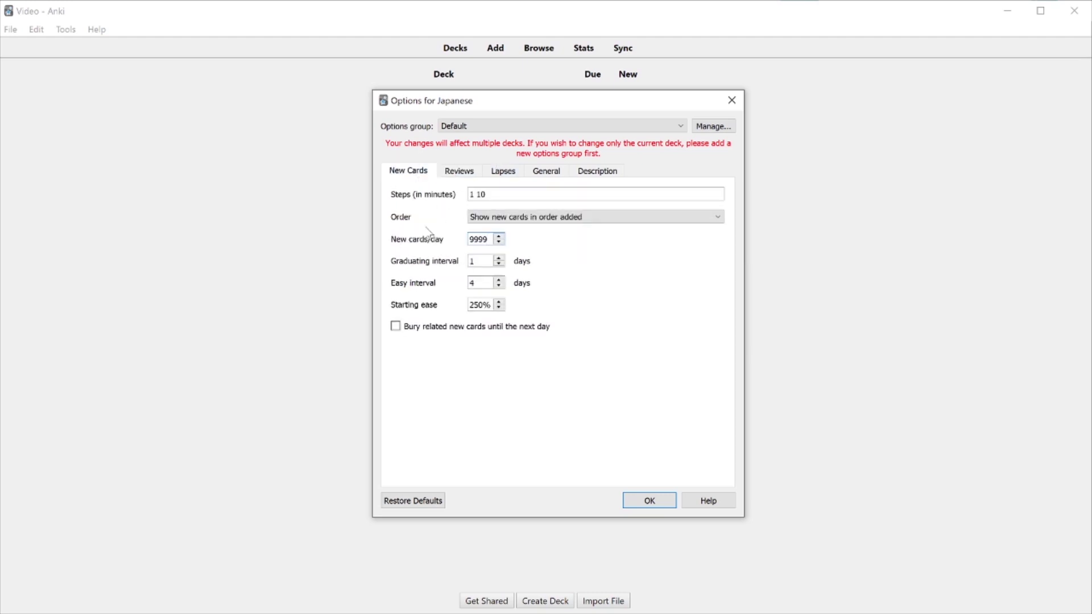
left_click(452, 174)
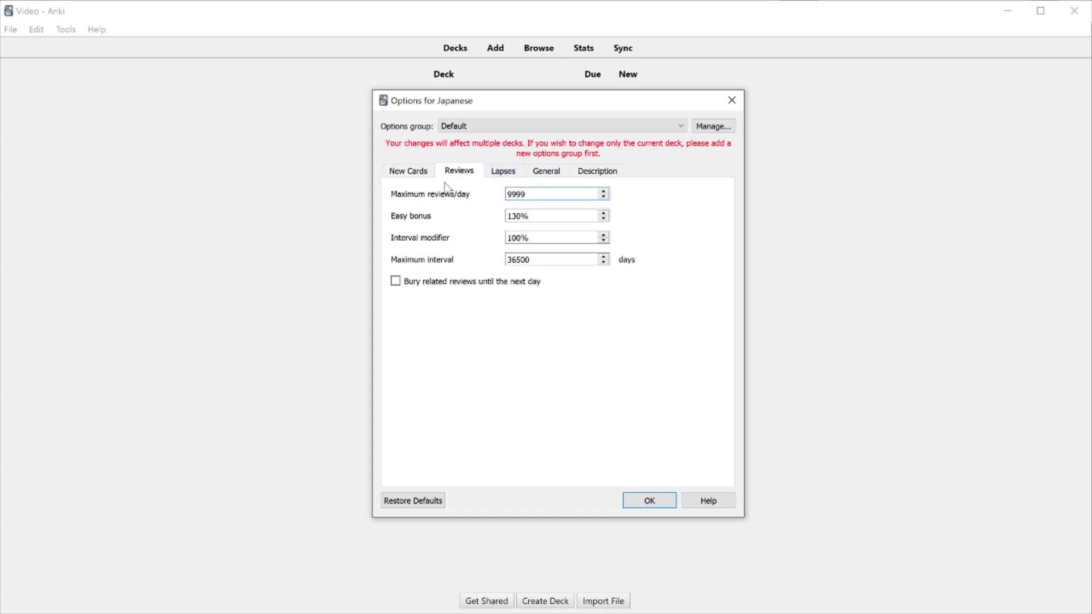
- Set the leech action for lapses to Tag Only and save the deck options
left_click(500, 173)
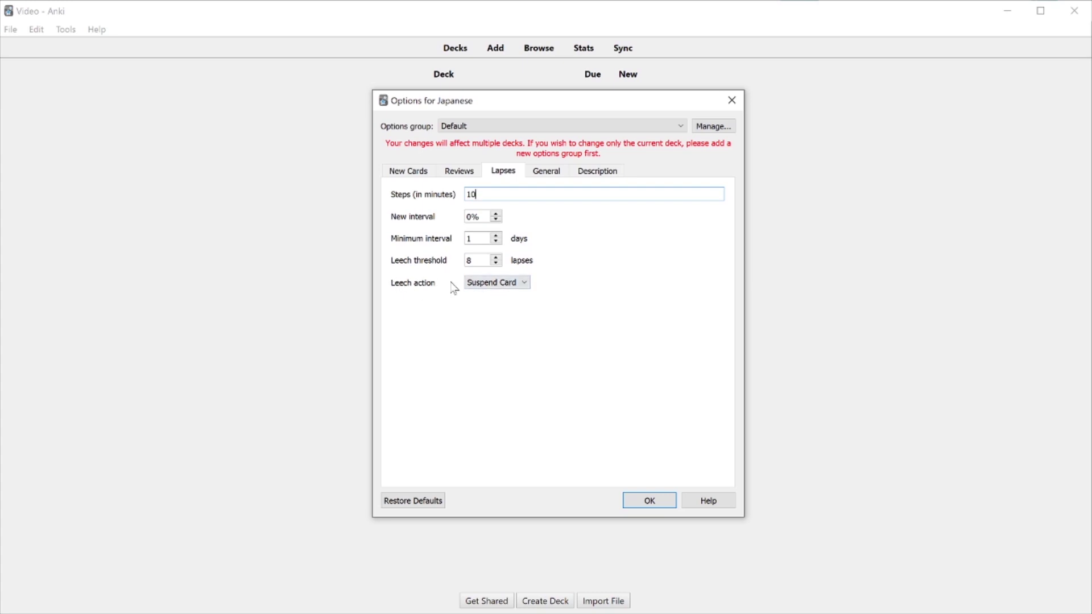
left_click(478, 287)
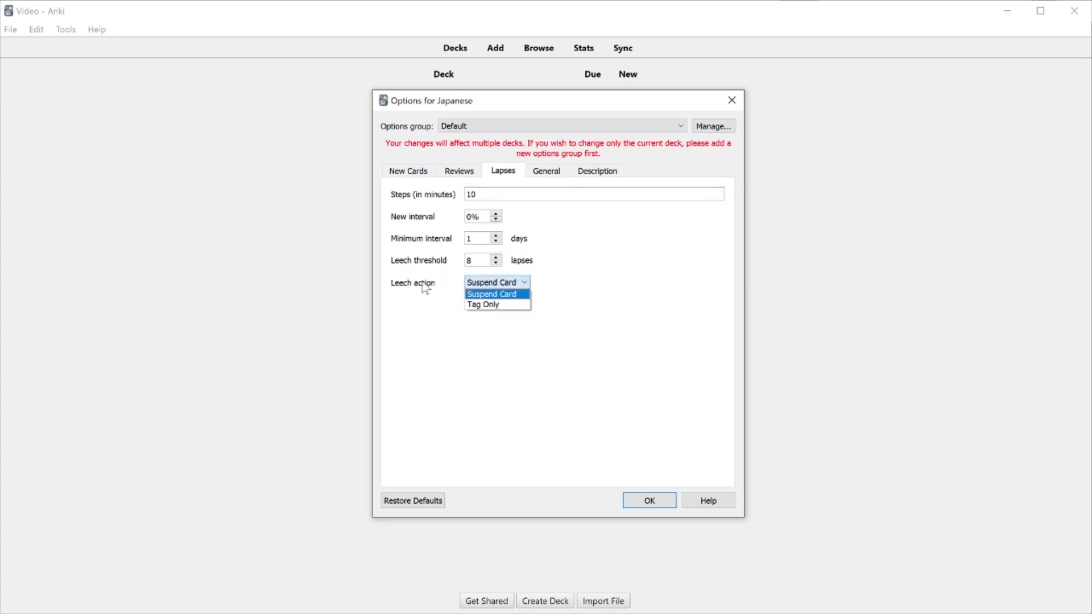
left_click(489, 306)
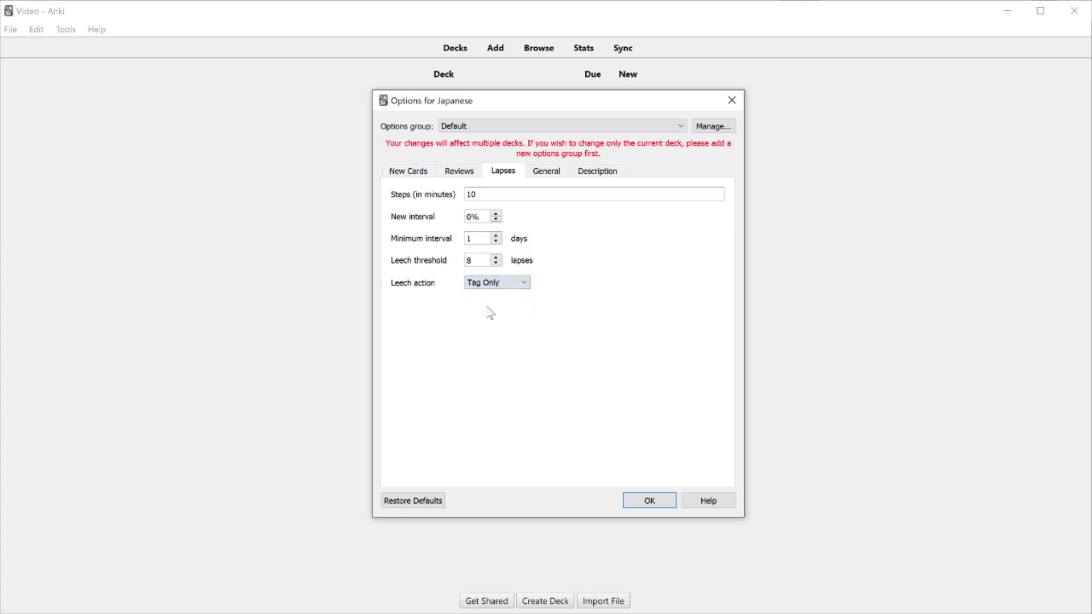
left_click(648, 500)
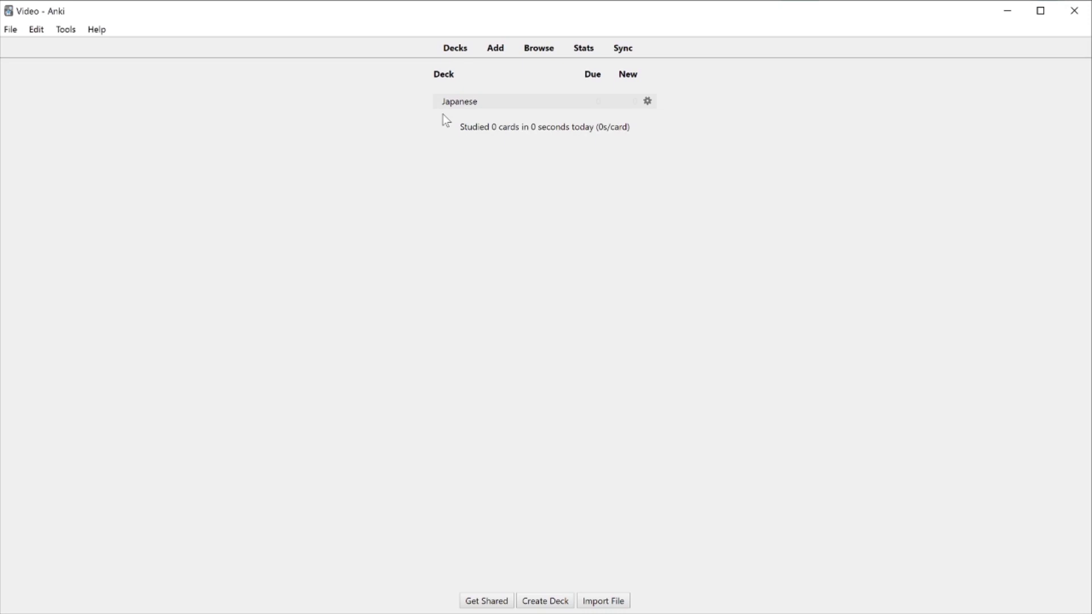
- Add a Basic card to the Japanese deck with 学生 on the front and student on the back
left_click(495, 52)
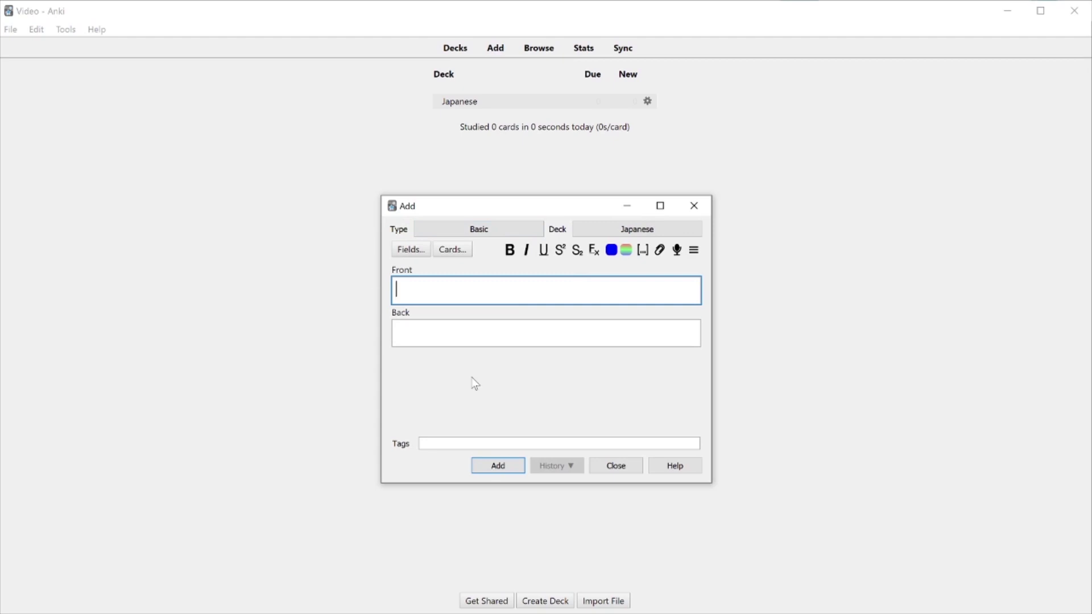
left_click_drag(502, 211, 526, 145)
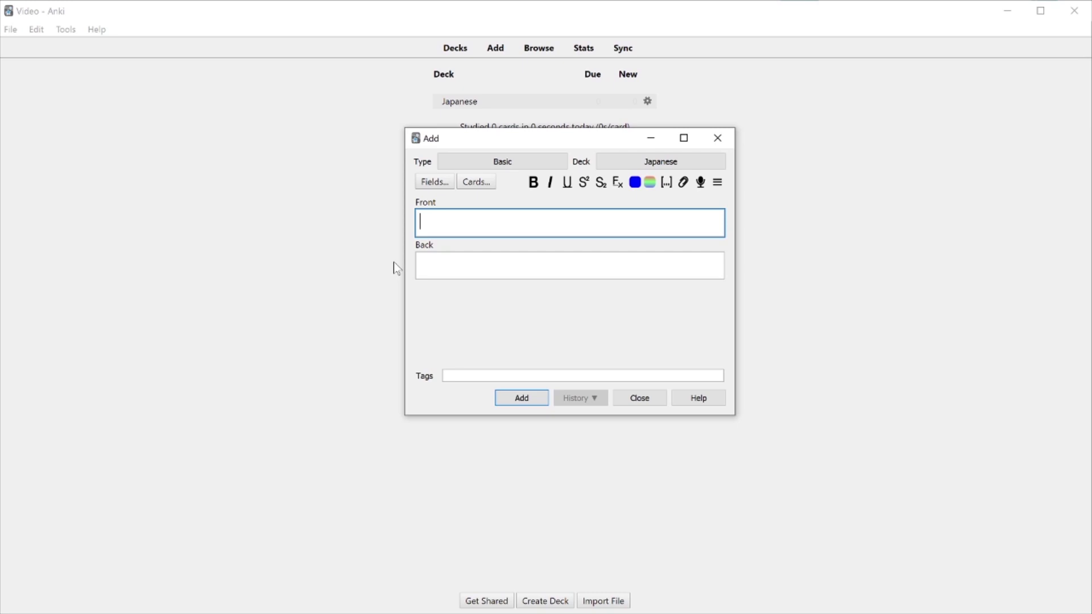
left_click(524, 263)
left_click(421, 222)
type("gakusei")
key("space")
key("Return")
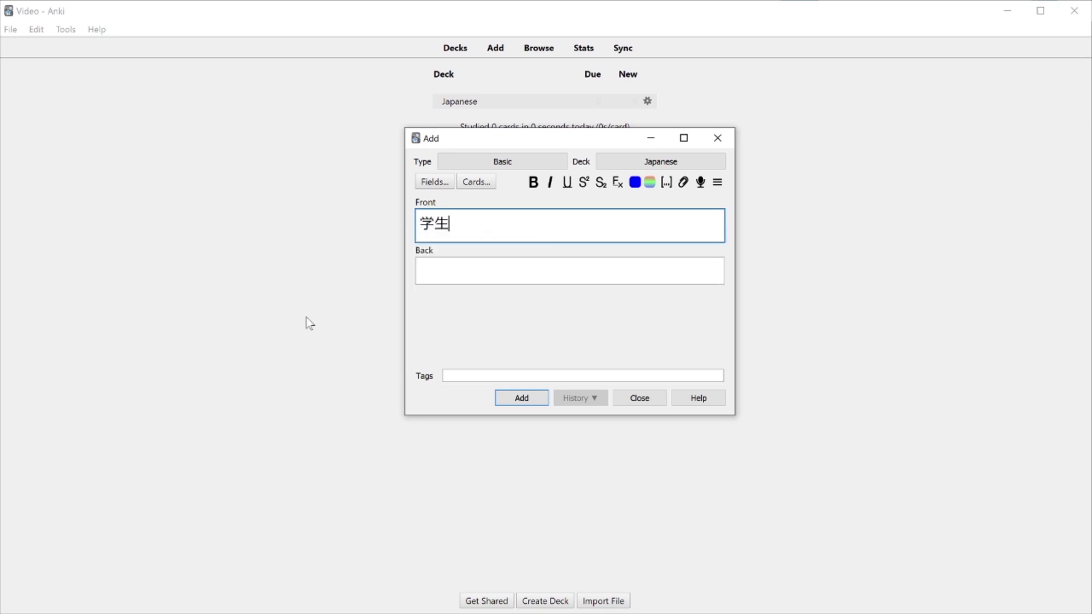
key("Tab")
type("student")
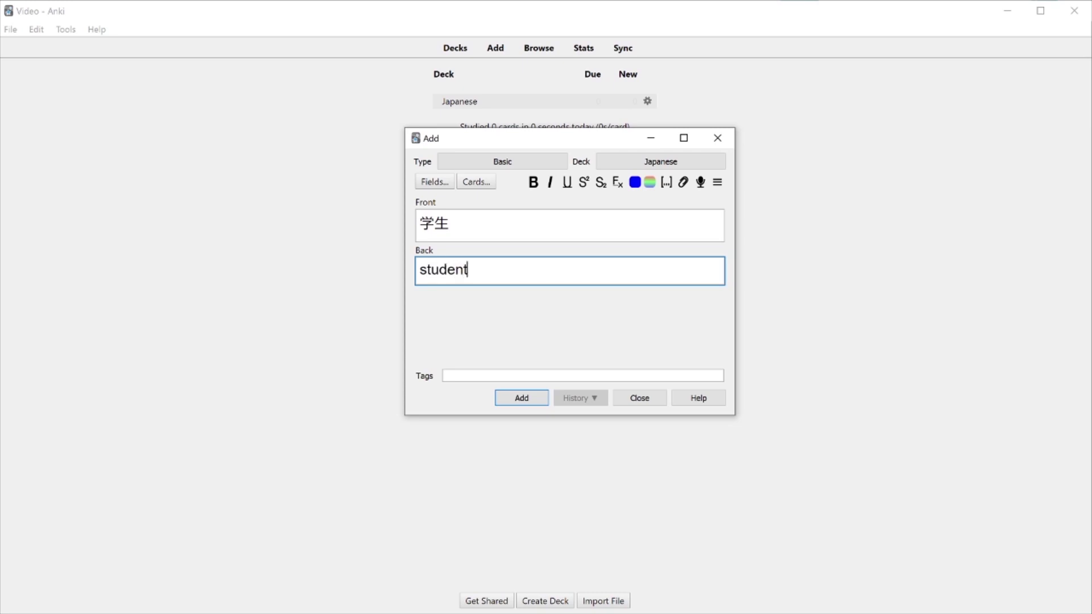
left_click(519, 399)
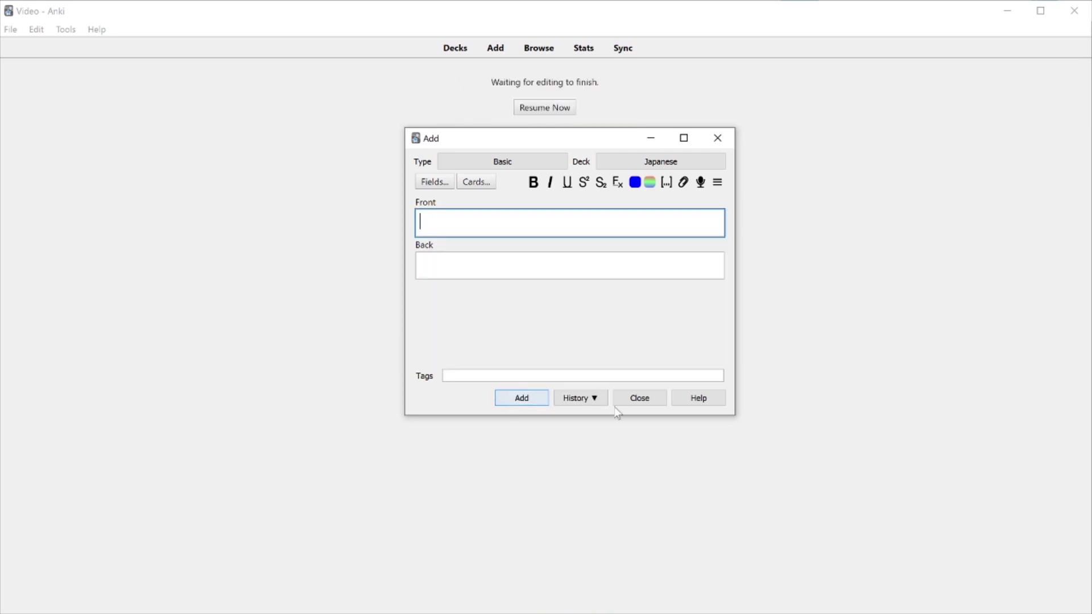
left_click(635, 404)
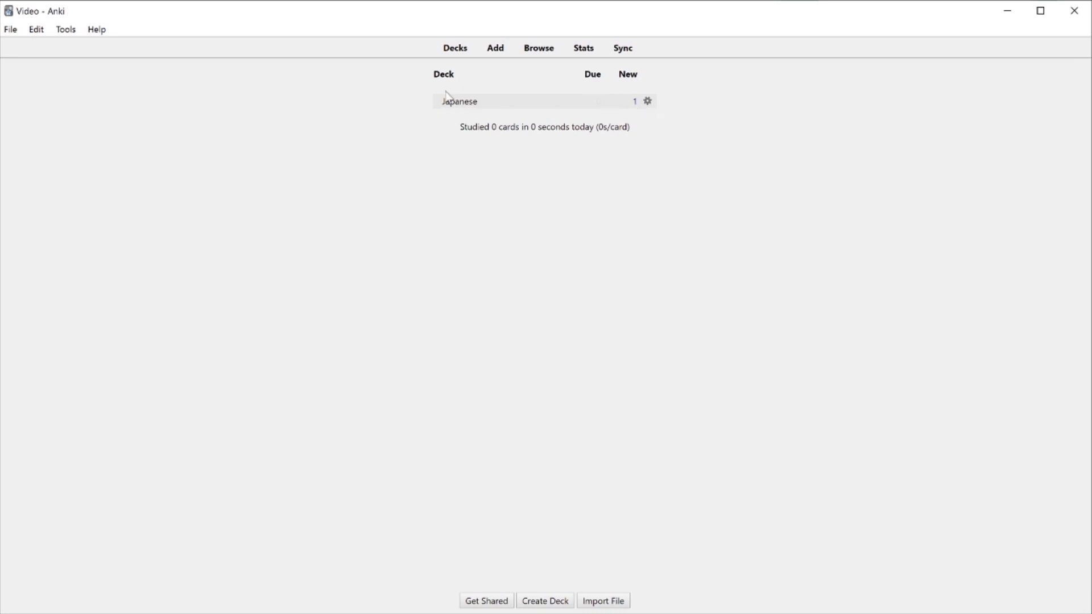
- Study the Japanese deck, rating the 学生 card Good both times, and return to the deck list
left_click(448, 110)
left_click(617, 137)
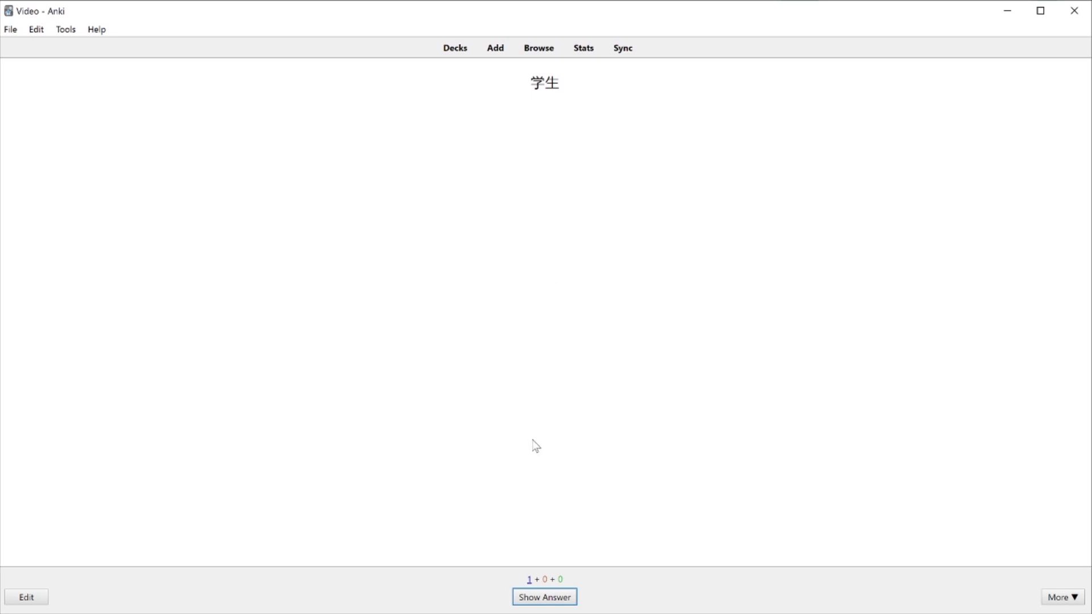
key("space")
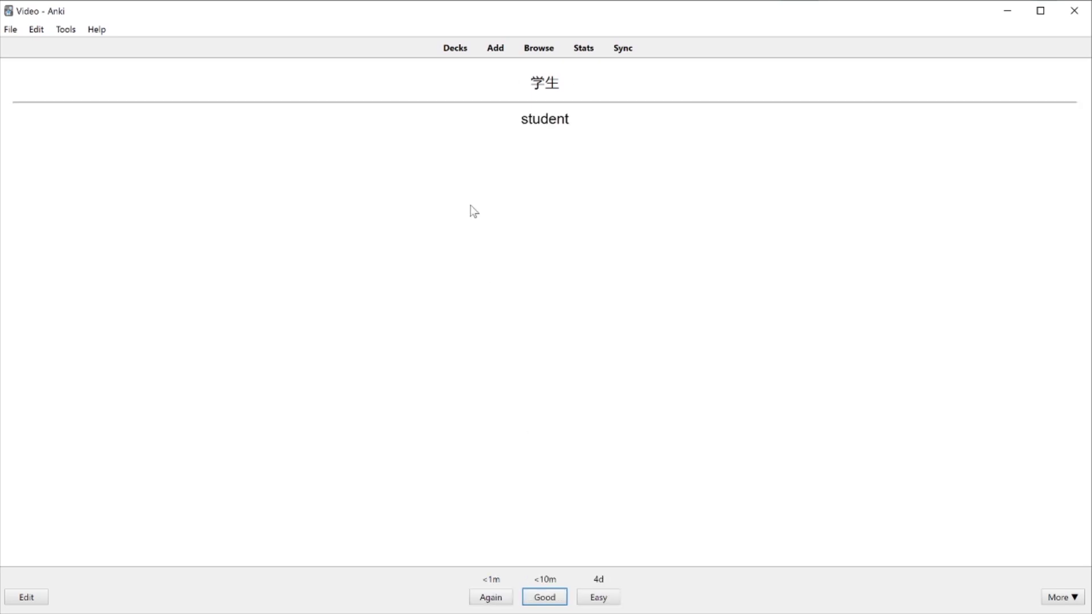
key("space")
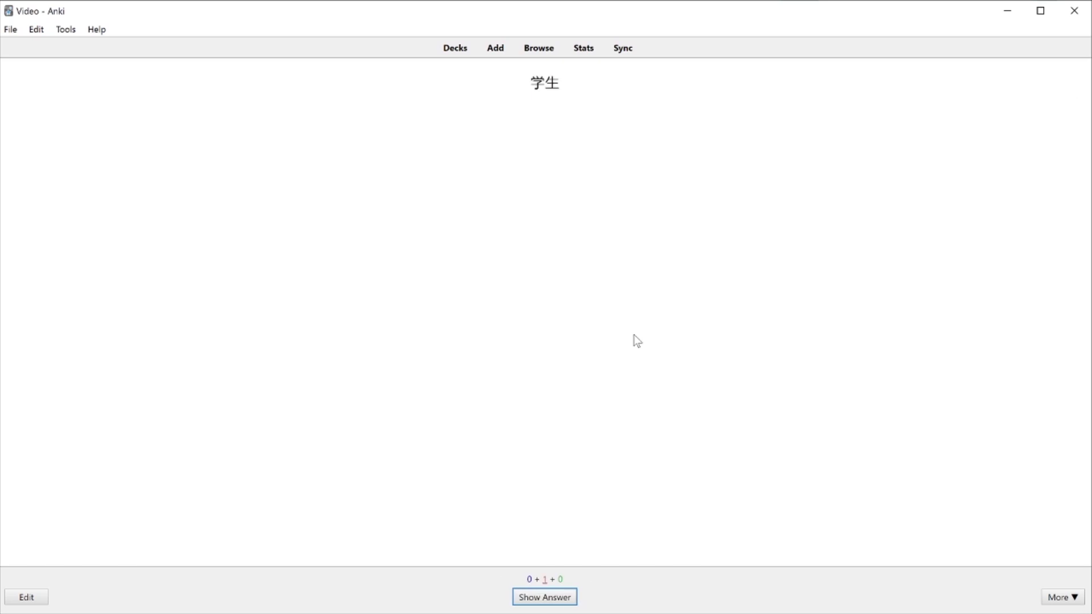
key("space")
key("space")
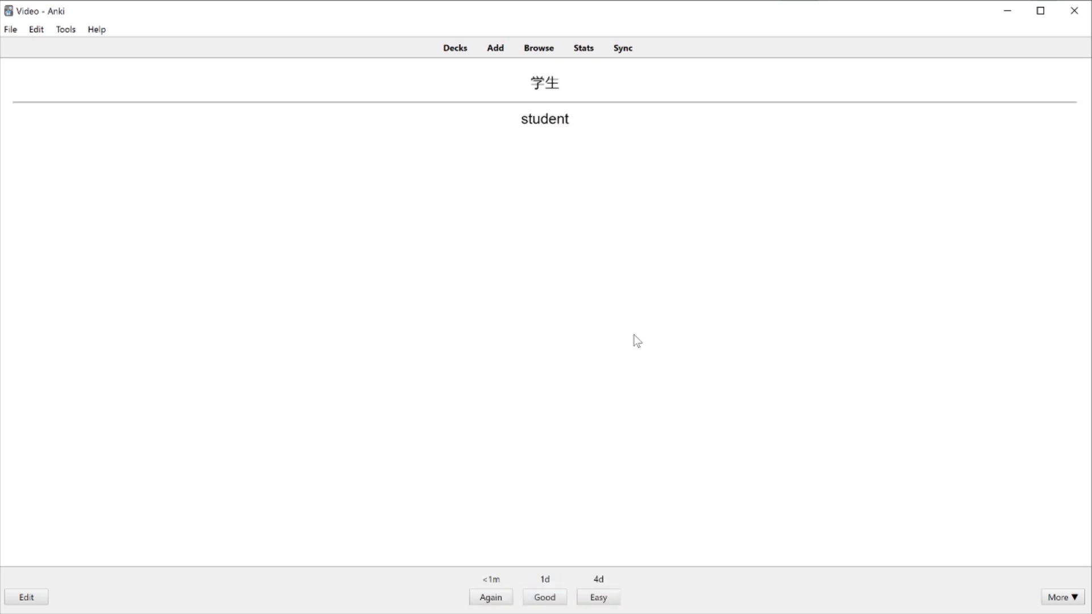
left_click(457, 49)
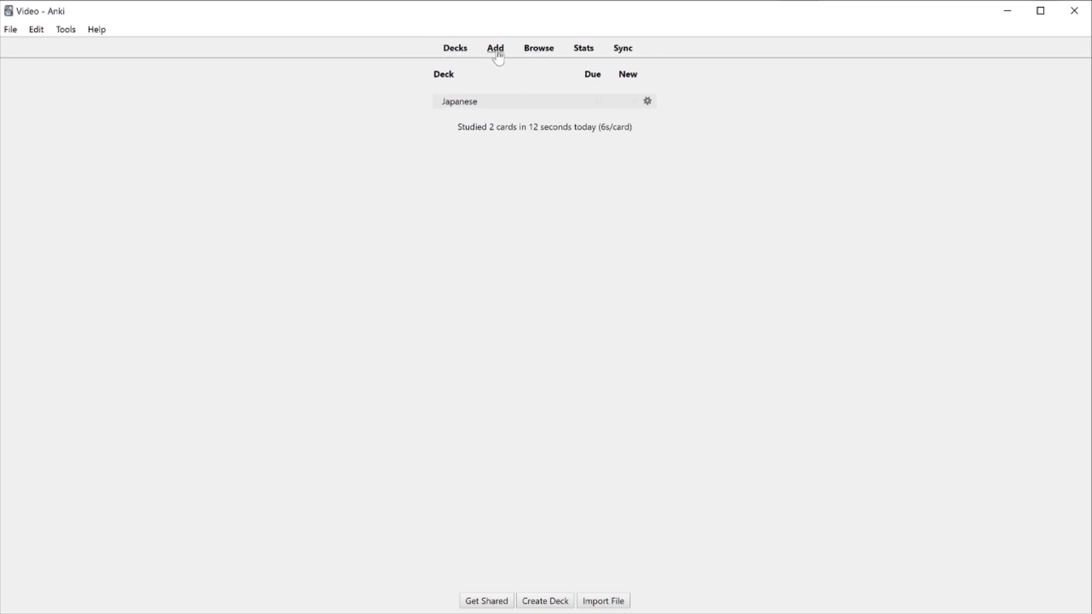
- Browse the cards of the whole collection and of the Japanese deck, and close the card browser
left_click(542, 55)
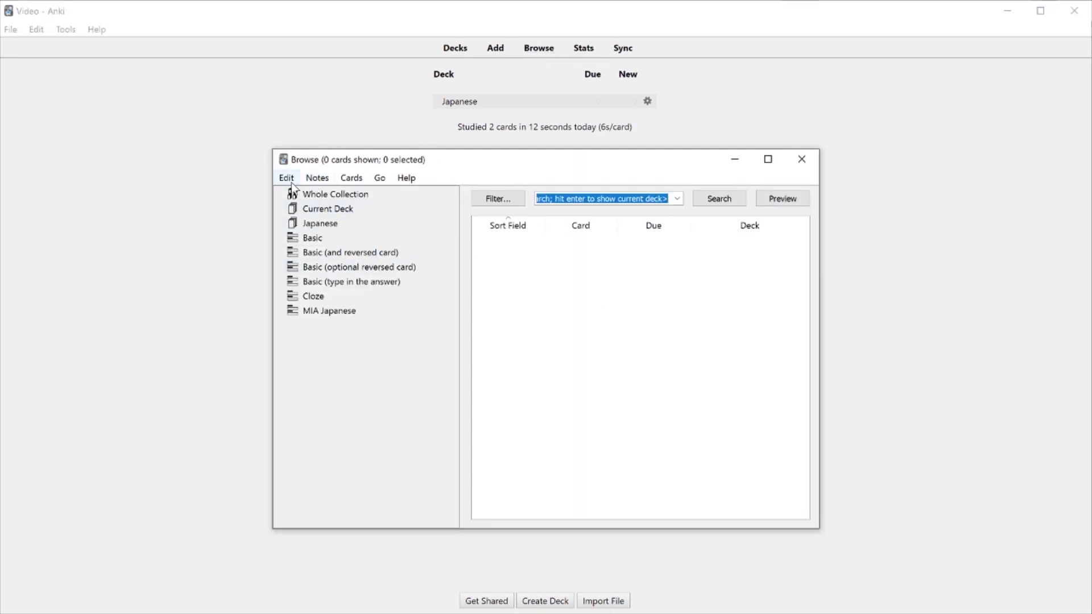
left_click(334, 198)
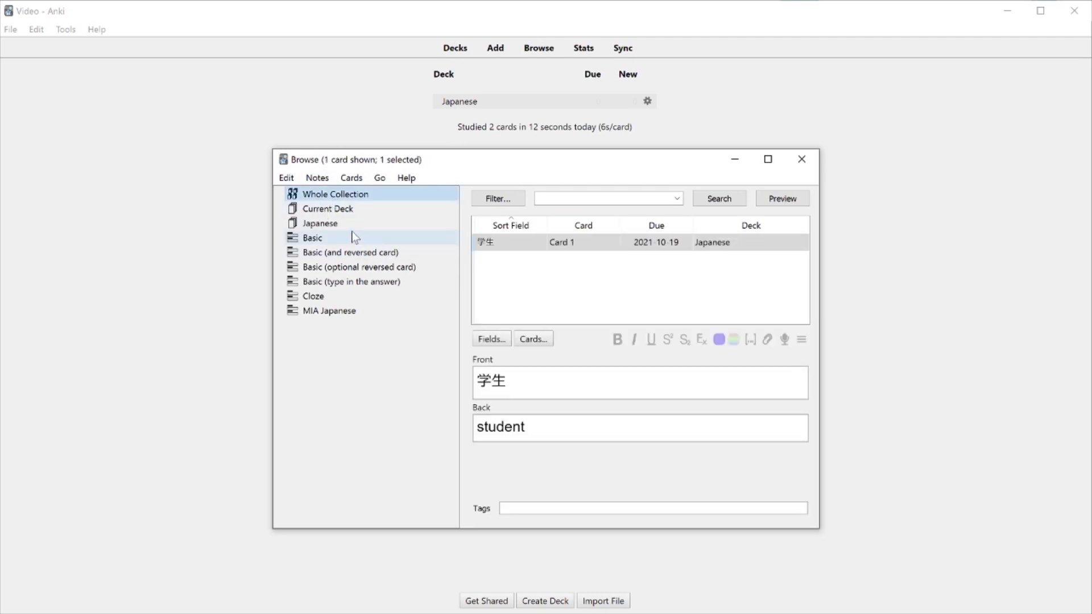
left_click(308, 226)
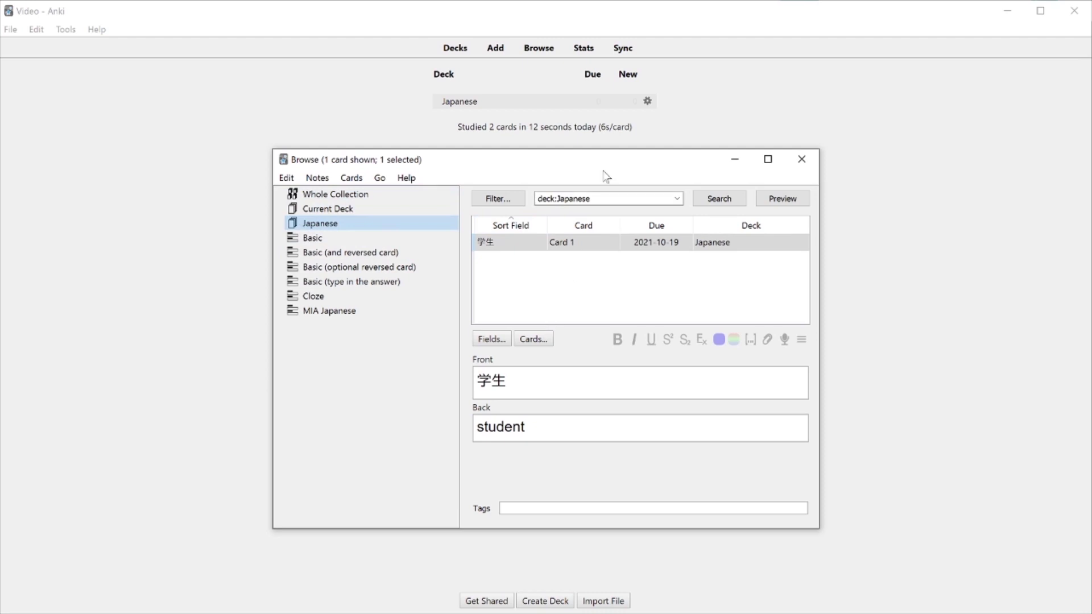
left_click(802, 159)
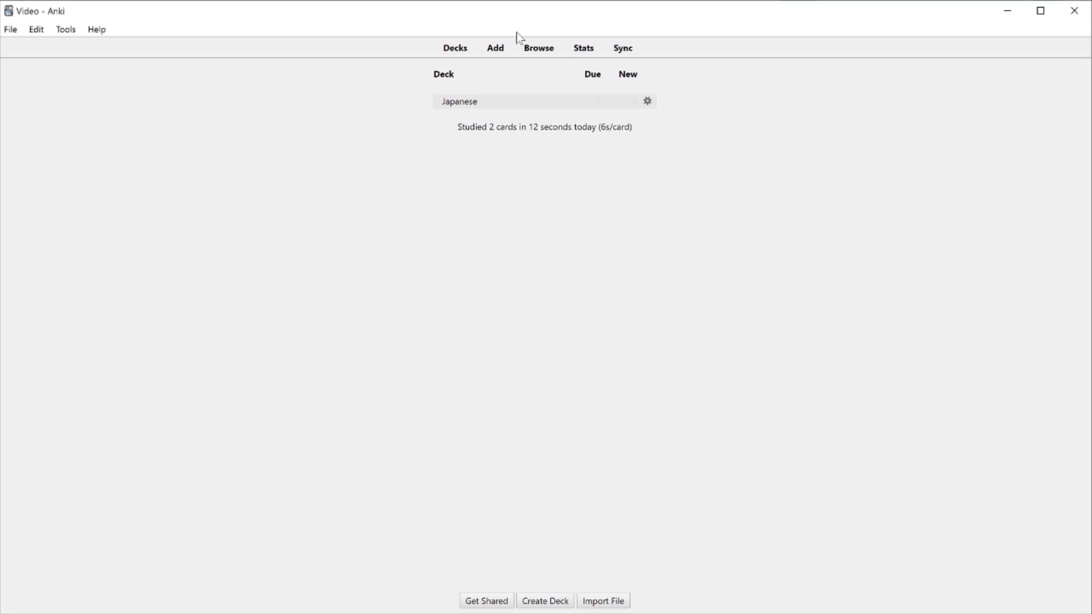
- Open the Japanese deck's statistics in a smaller window and examine the Today, Future Due and Calendar sections
left_click(585, 52)
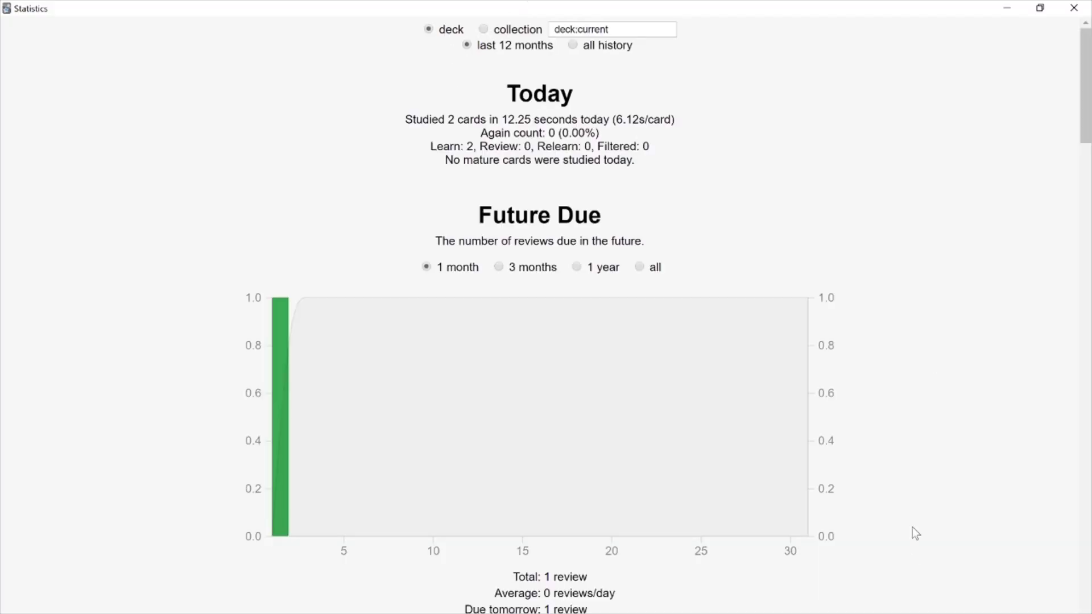
left_click_drag(674, 6, 589, 54)
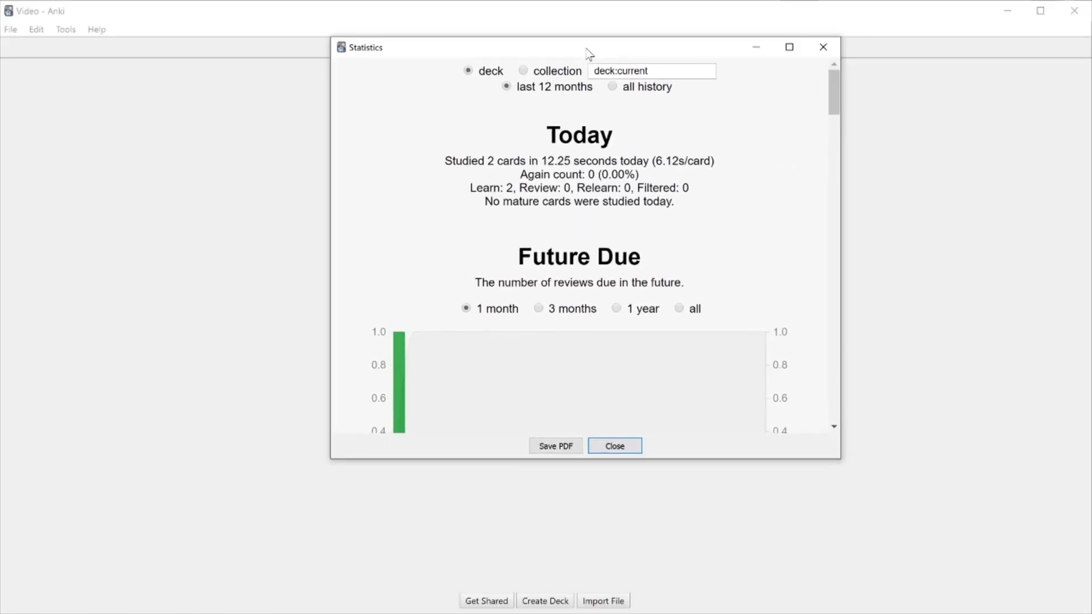
scroll(592, 372, "down", 5)
scroll(593, 374, "up", 3)
scroll(586, 221, "up", 4)
scroll(470, 323, "down", 5)
scroll(471, 323, "up", 3)
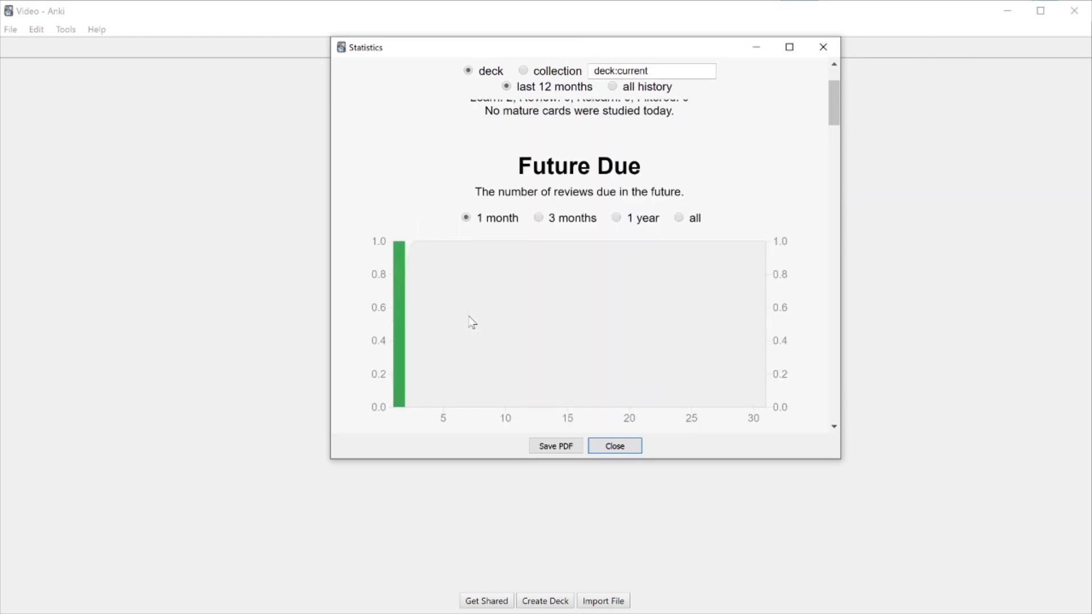
scroll(470, 322, "down", 6)
scroll(470, 322, "up", 3)
mouse_move(714, 335)
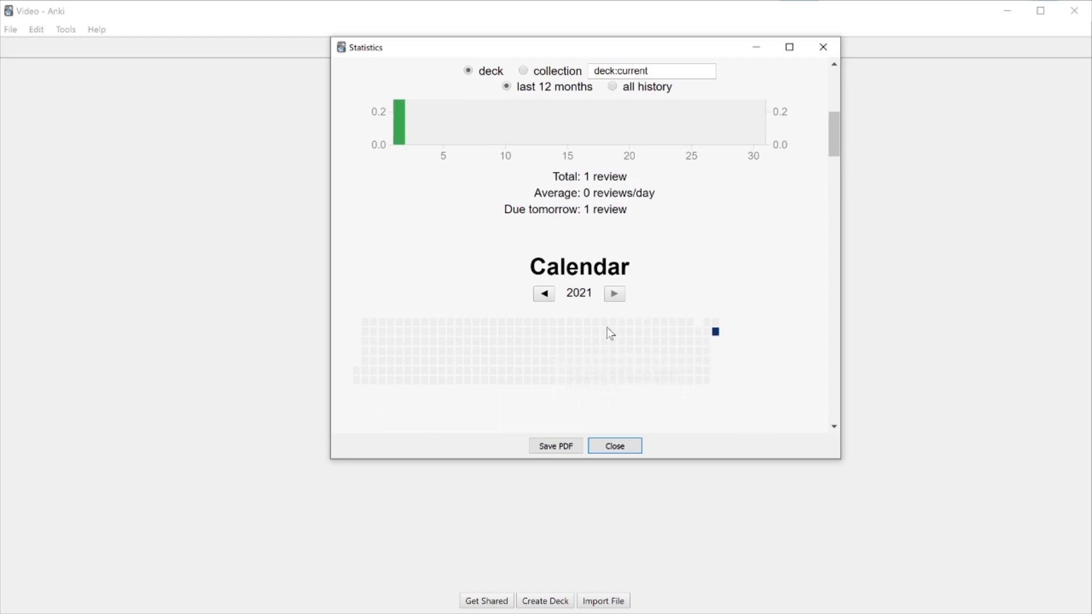
- Examine the Reviews graph and the Card Counts breakdown, focusing on the Young and Mature categories
scroll(608, 333, "down", 3)
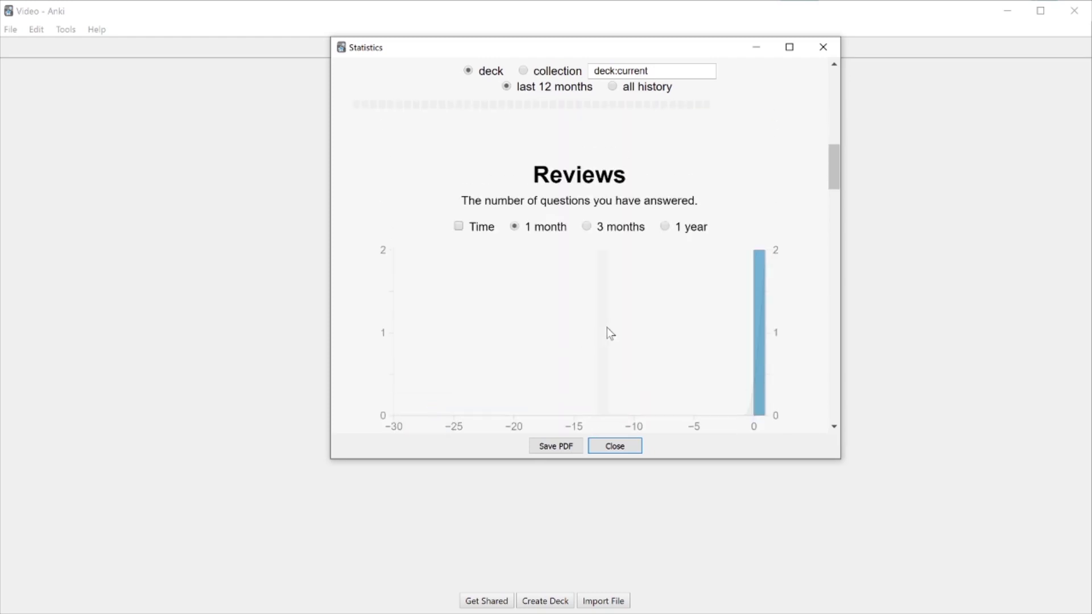
scroll(626, 327, "down", 1)
scroll(584, 292, "down", 6)
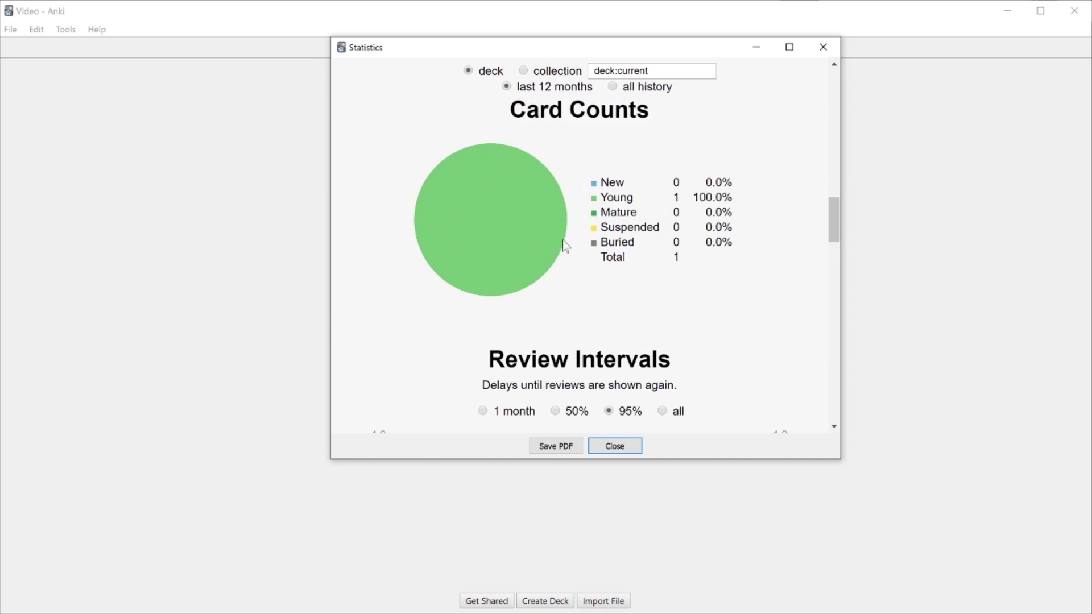
scroll(511, 142, "up", 1)
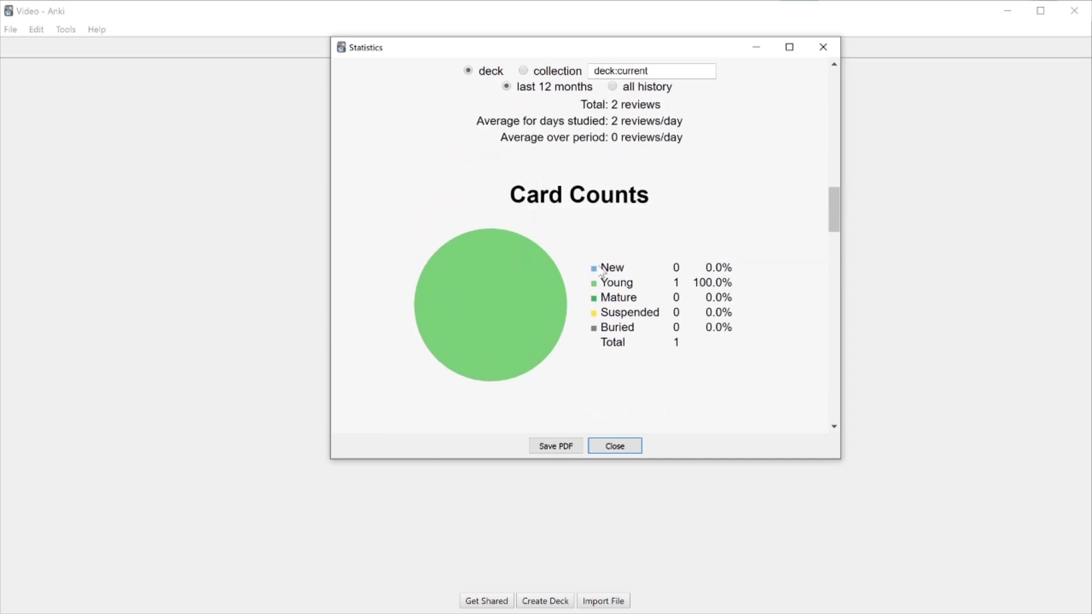
left_click_drag(600, 297, 651, 304)
left_click(651, 304)
double_click(616, 282)
left_click(616, 282)
left_click_drag(601, 297, 639, 299)
left_click(646, 306)
- Look through the remaining statistics, including Review Intervals, Answer Buttons and Added, and close the statistics window
scroll(697, 348, "down", 15)
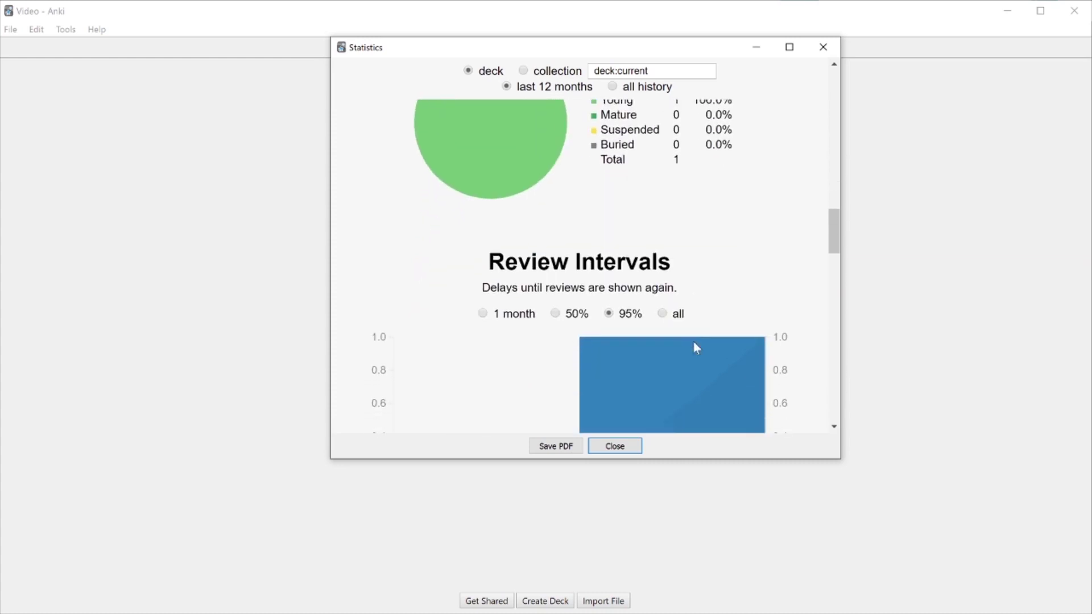
scroll(697, 348, "down", 10)
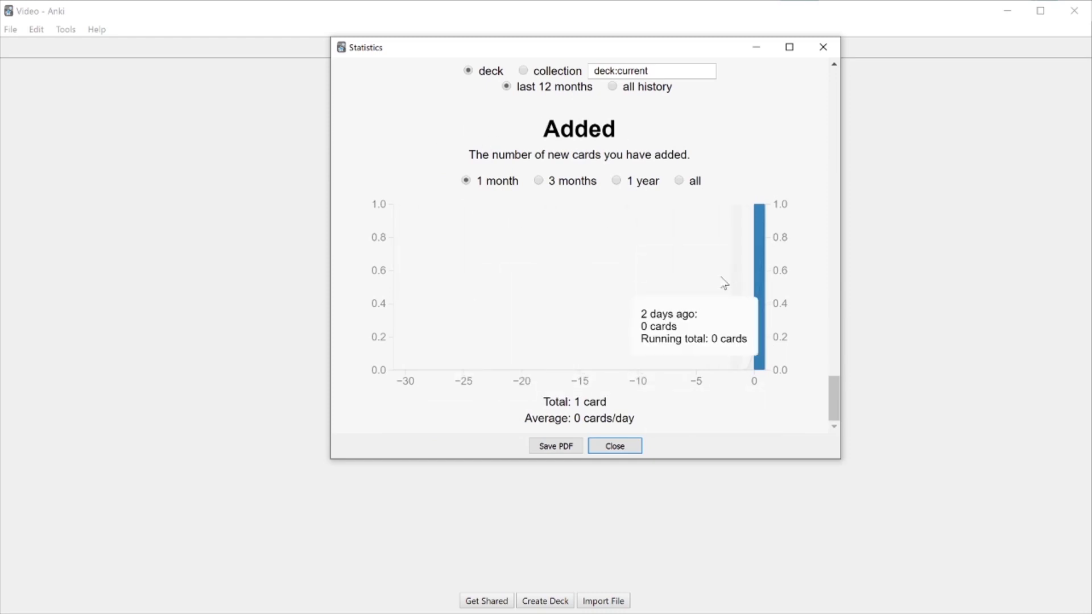
scroll(587, 360, "up", 2)
scroll(588, 361, "down", 2)
scroll(543, 193, "up", 15)
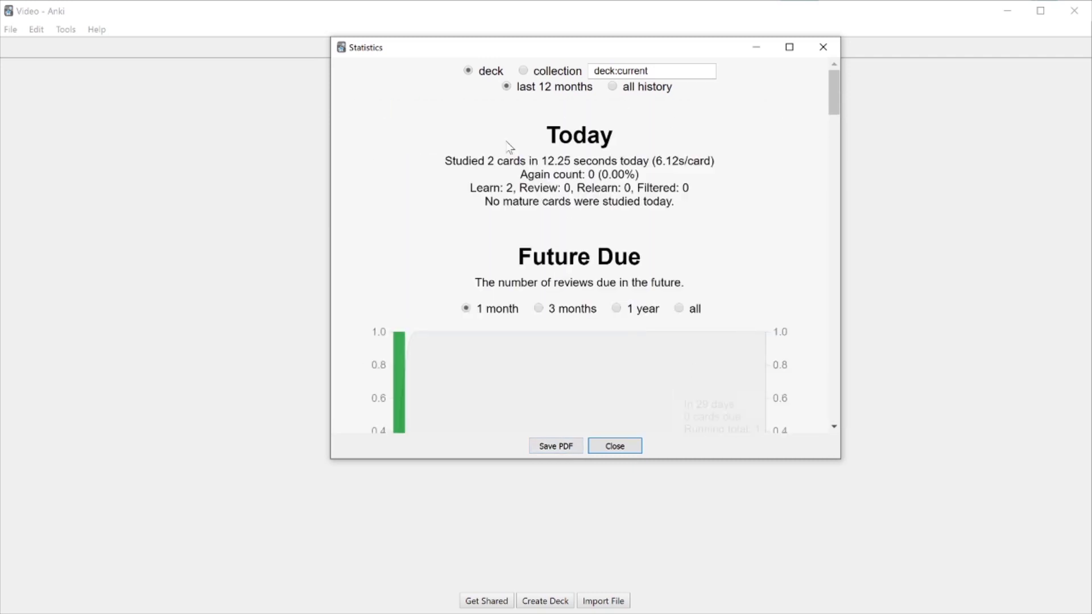
scroll(542, 189, "down", 15)
scroll(579, 244, "up", 15)
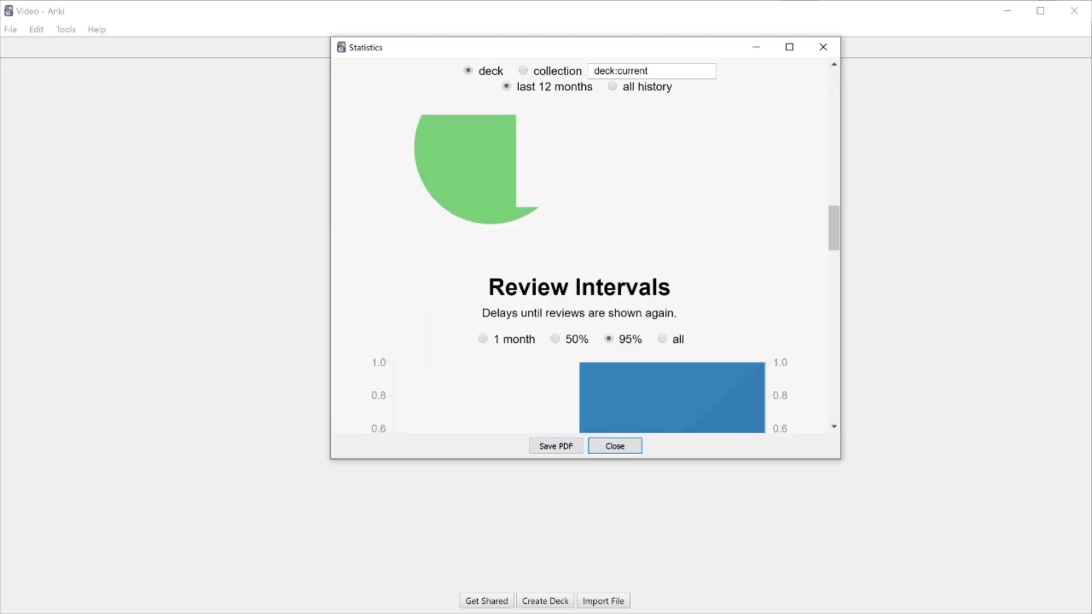
scroll(579, 244, "down", 4)
scroll(579, 245, "down", 6)
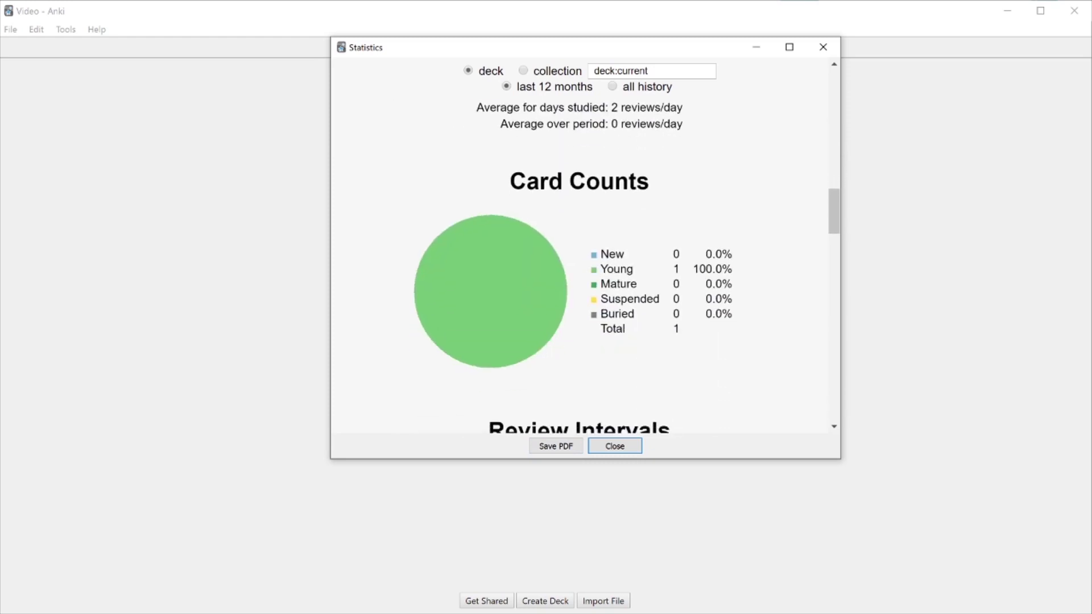
scroll(579, 244, "up", 1)
scroll(579, 245, "down", 5)
scroll(579, 244, "down", 5)
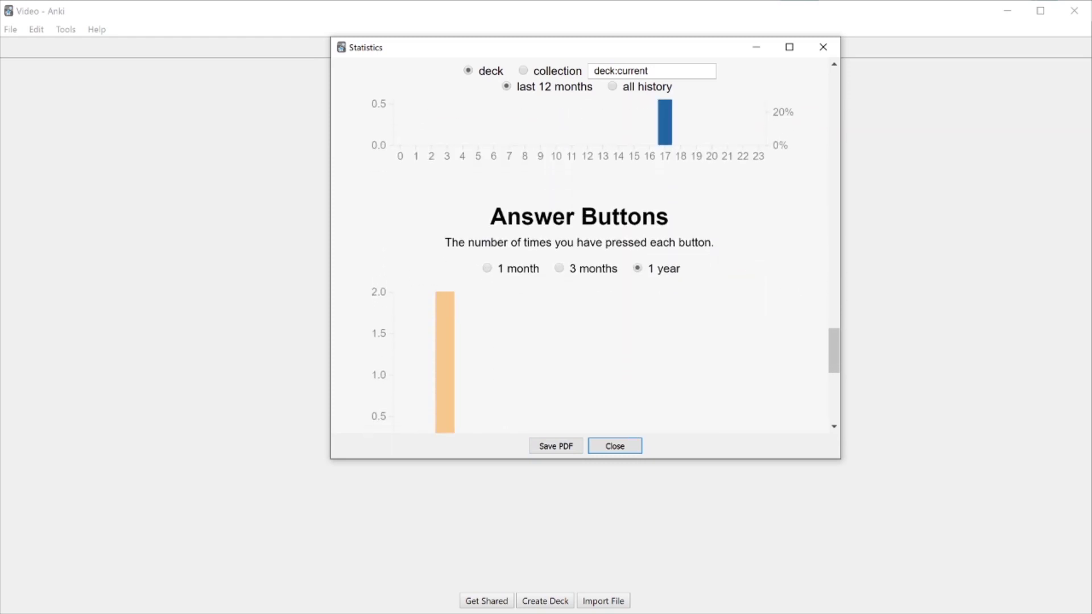
left_click(823, 48)
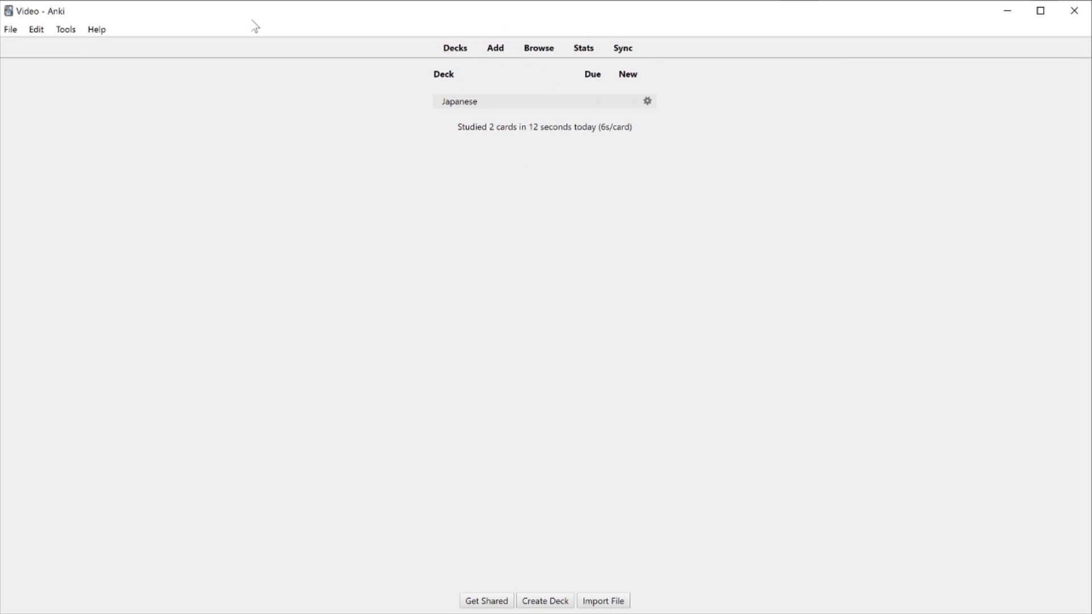
left_click(37, 31)
mouse_move(66, 30)
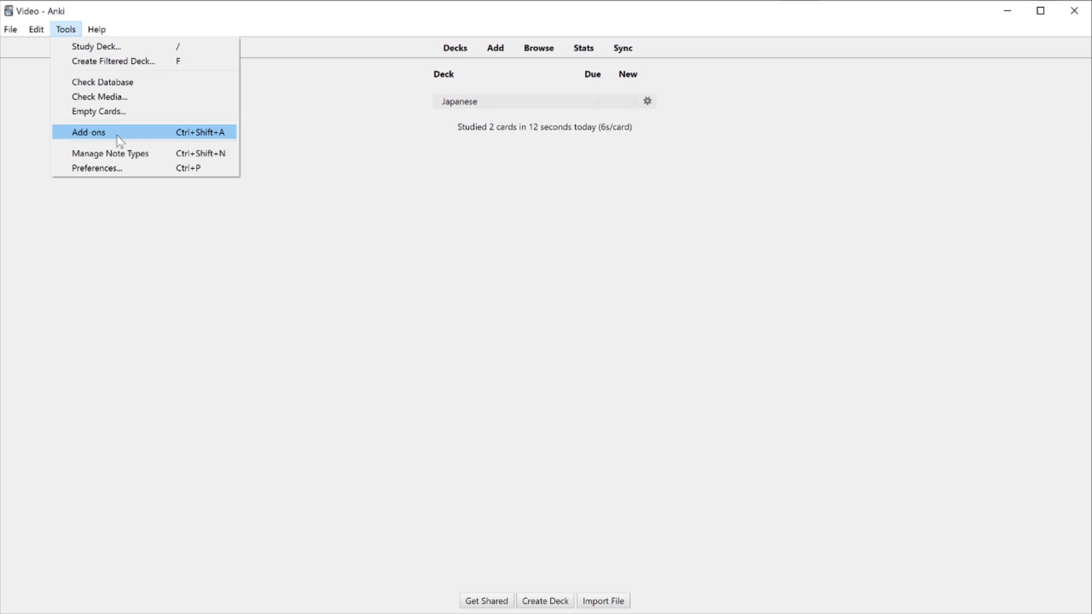
left_click(381, 223)
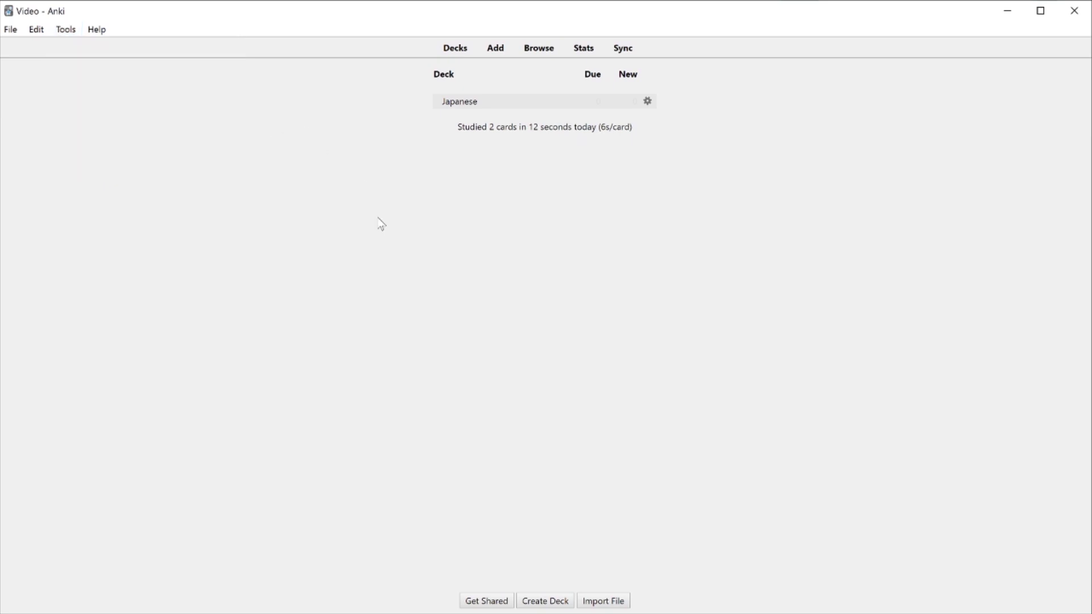